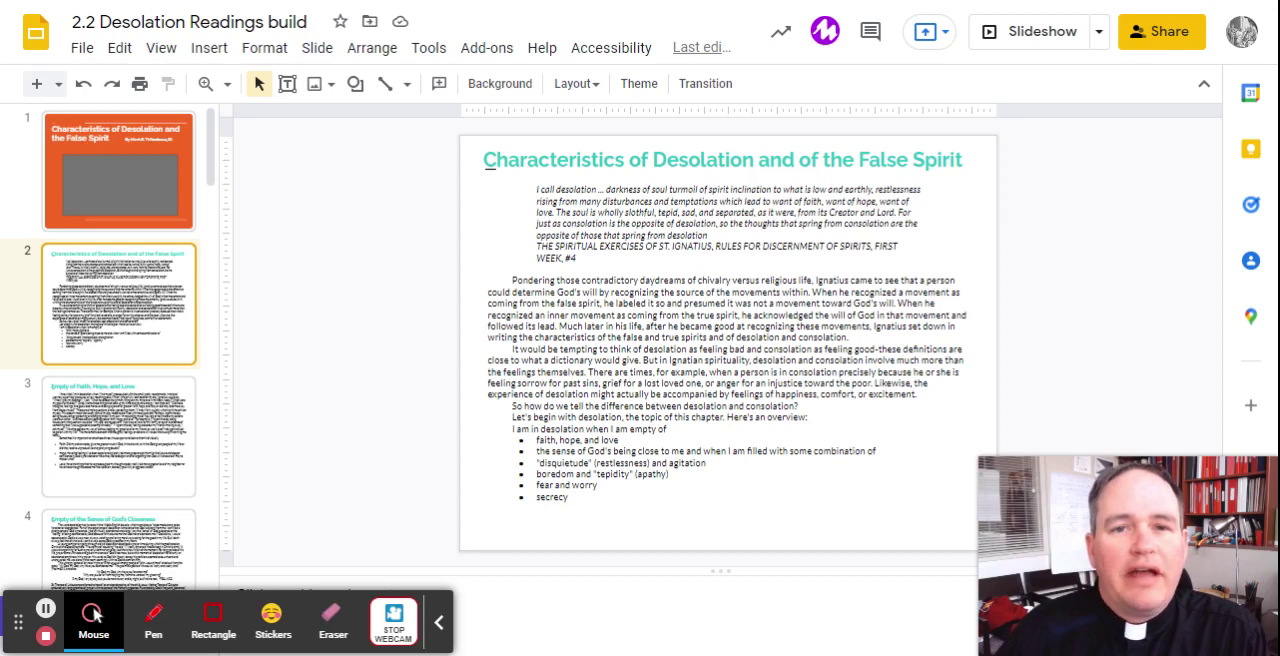
# Step: Step past the 'Empty of Faith, Hope, and Love' and 'God's Closeness' slides to reach Questions
pyautogui.click(184, 424)
pyautogui.scroll(-3, 184, 424)
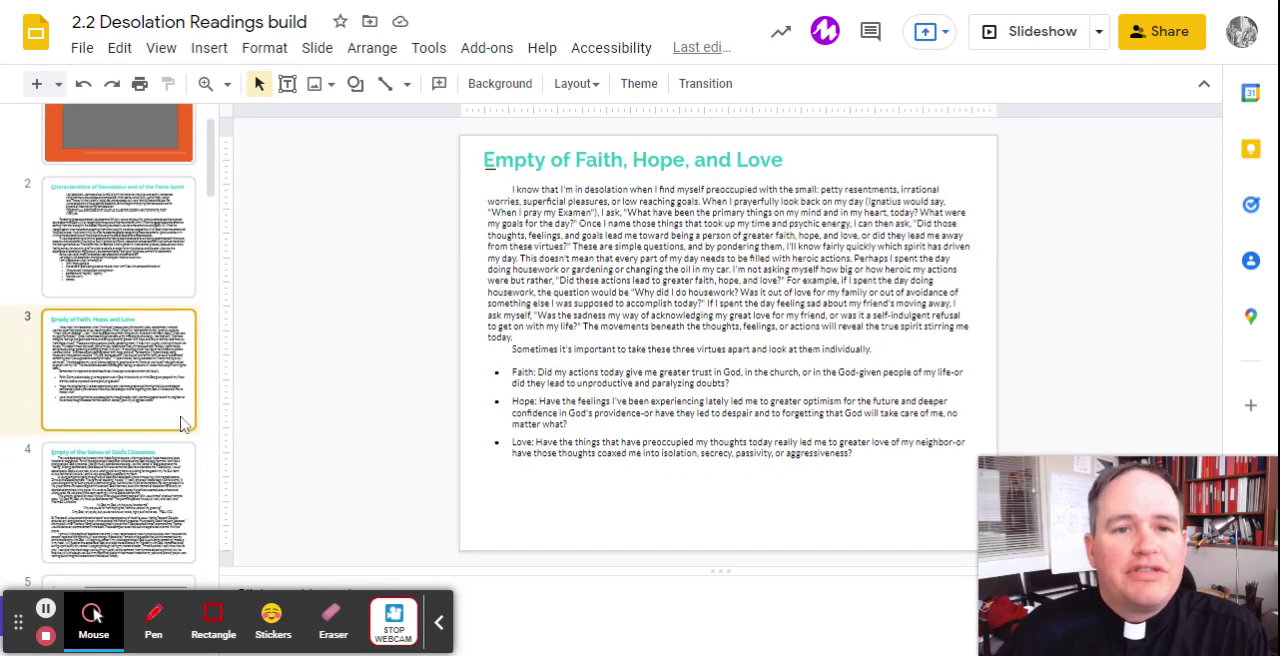
pyautogui.click(184, 340)
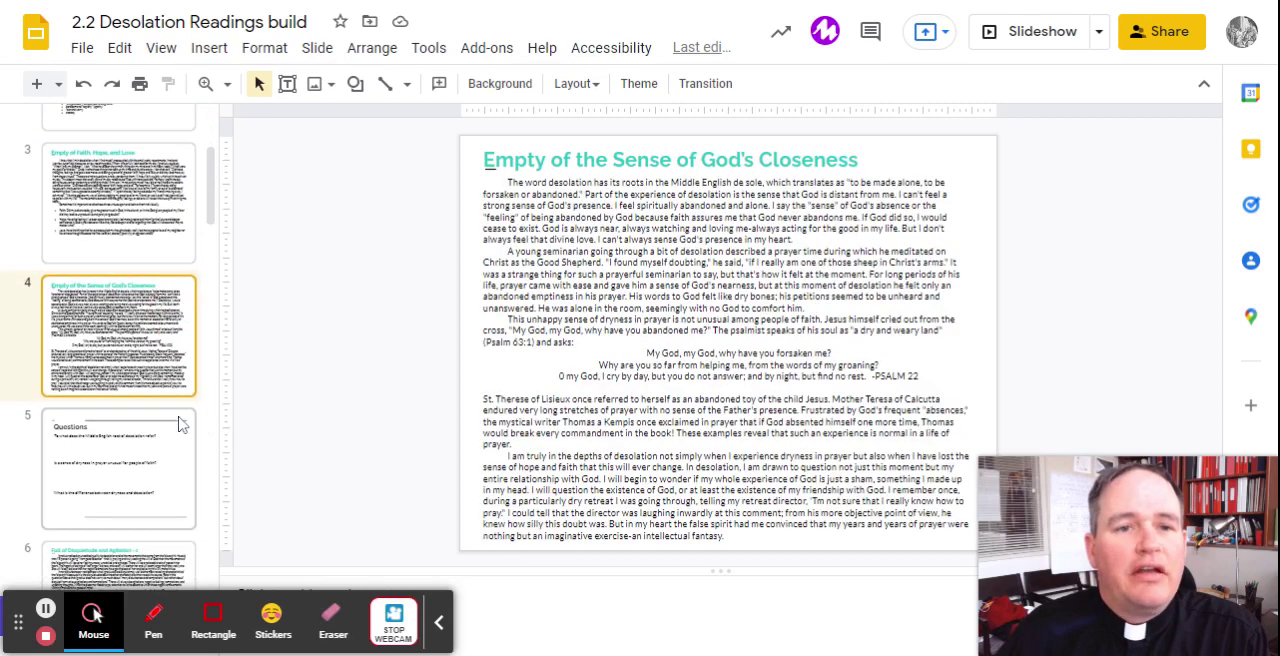
pyautogui.click(183, 423)
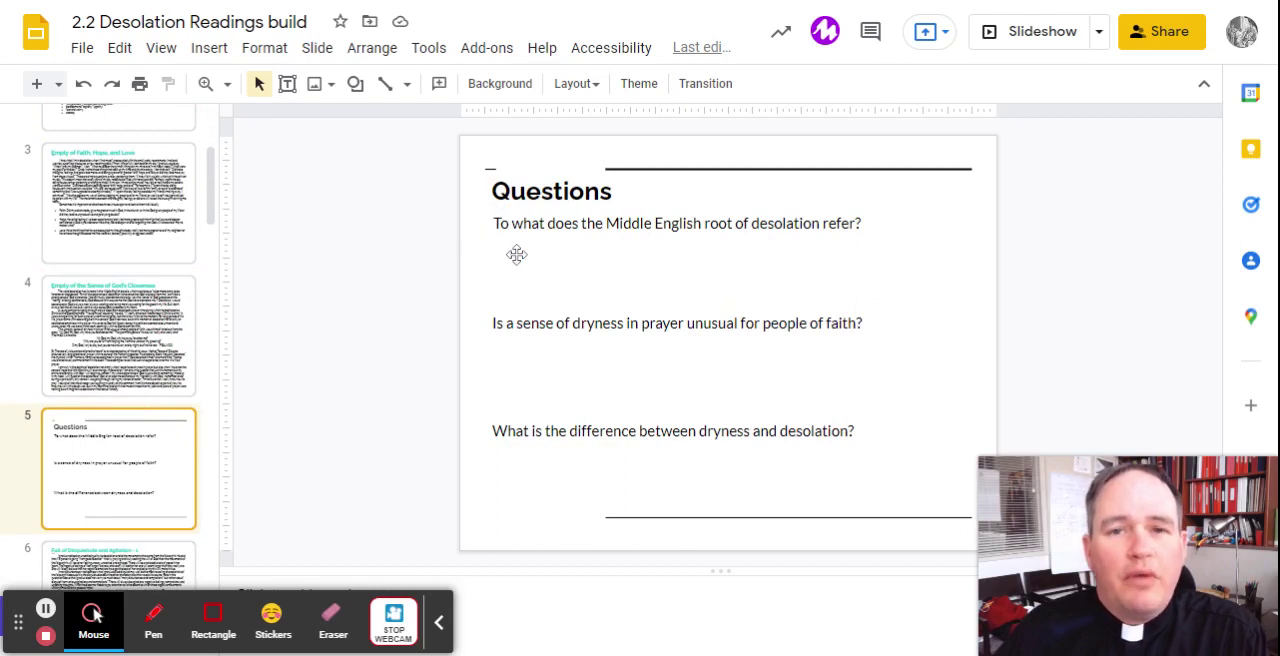
# Step: Write the sample answer under the first question, then move to the box under the second
pyautogui.click(516, 255)
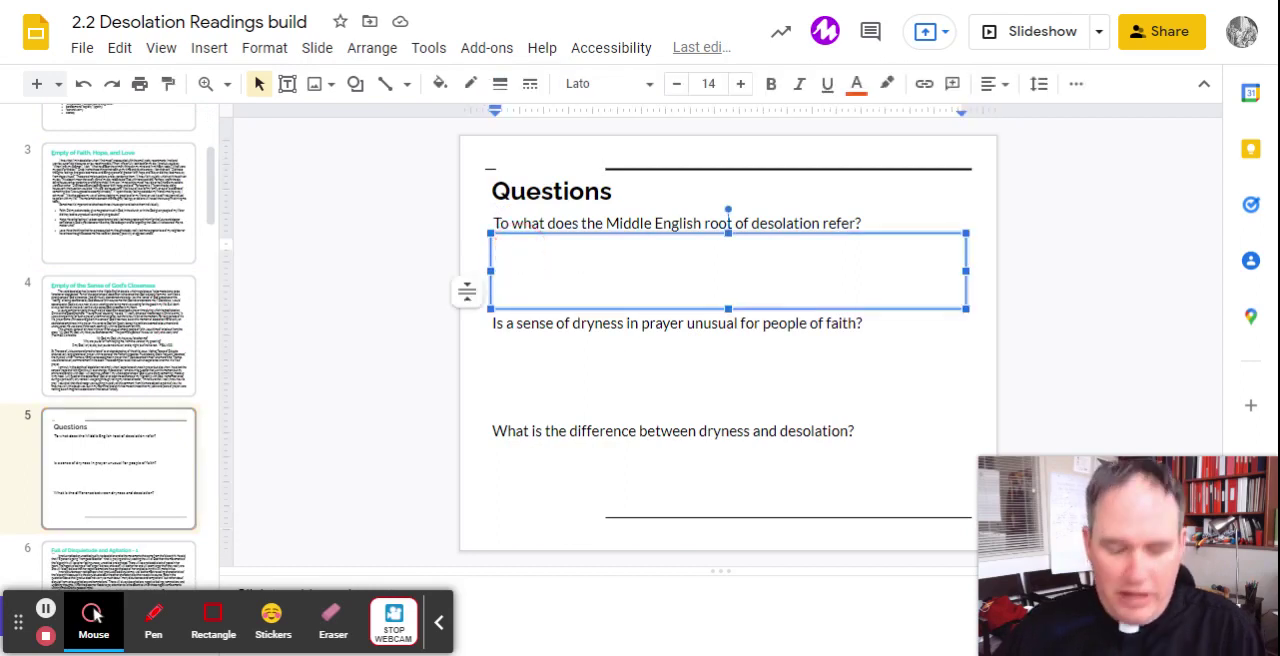
pyautogui.write('jfasdofuiasdofiuasdfoiuasd')
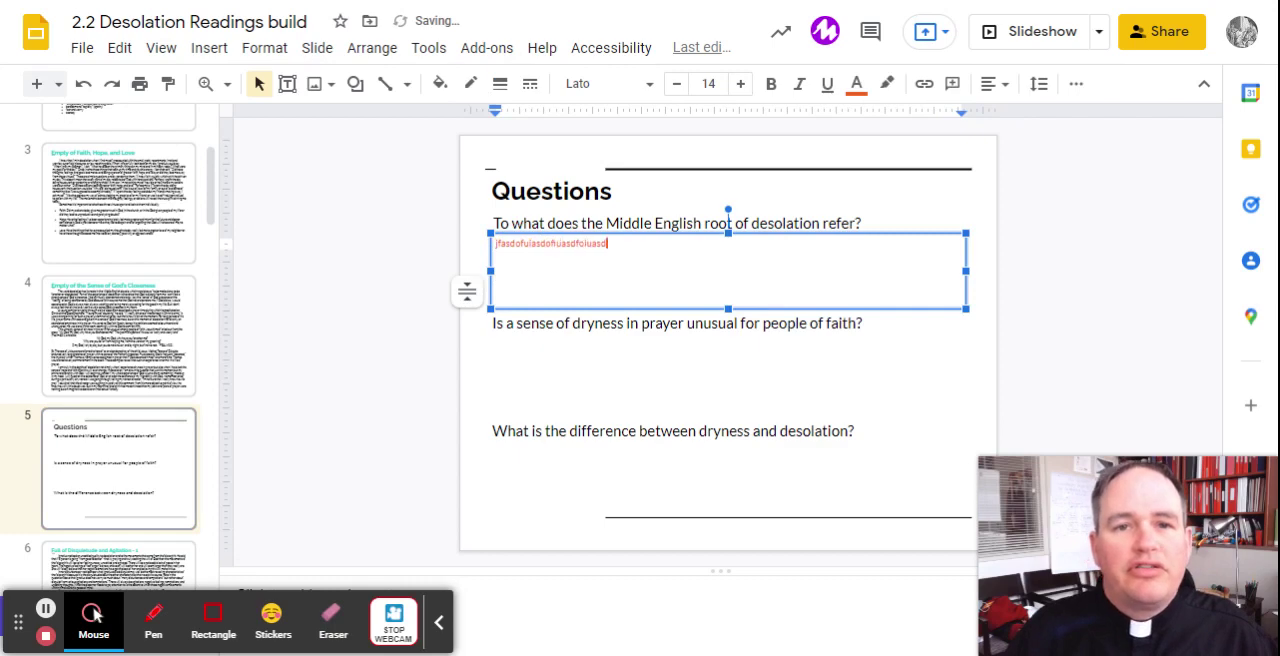
pyautogui.write('osdifuasdfiou oiuiudfoaisuf sf')
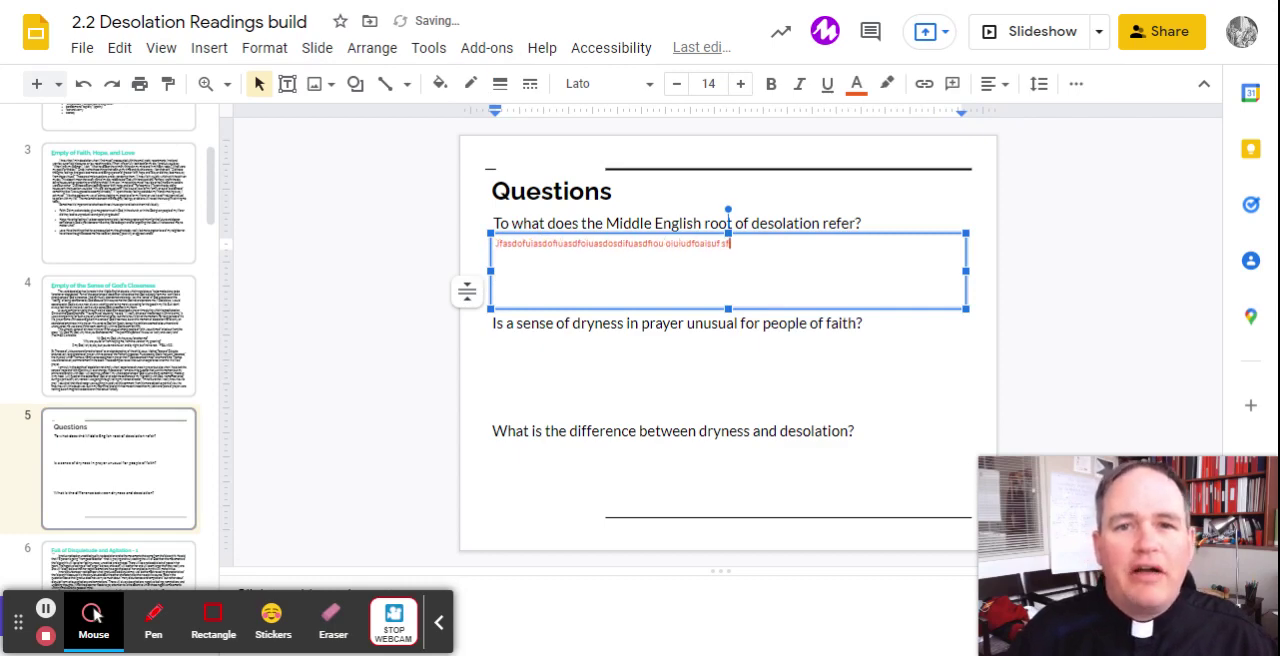
pyautogui.write(' cisdufoasidufasfuasfpoiu i')
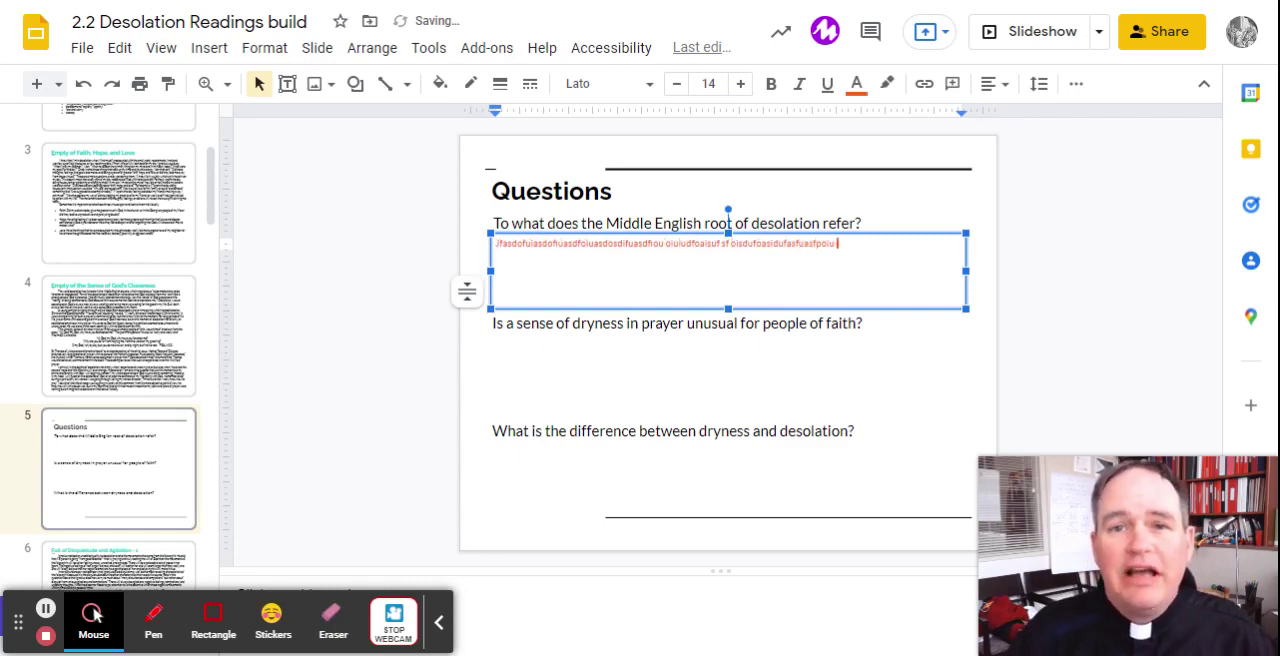
pyautogui.write('osdfuaspfoiuaf')
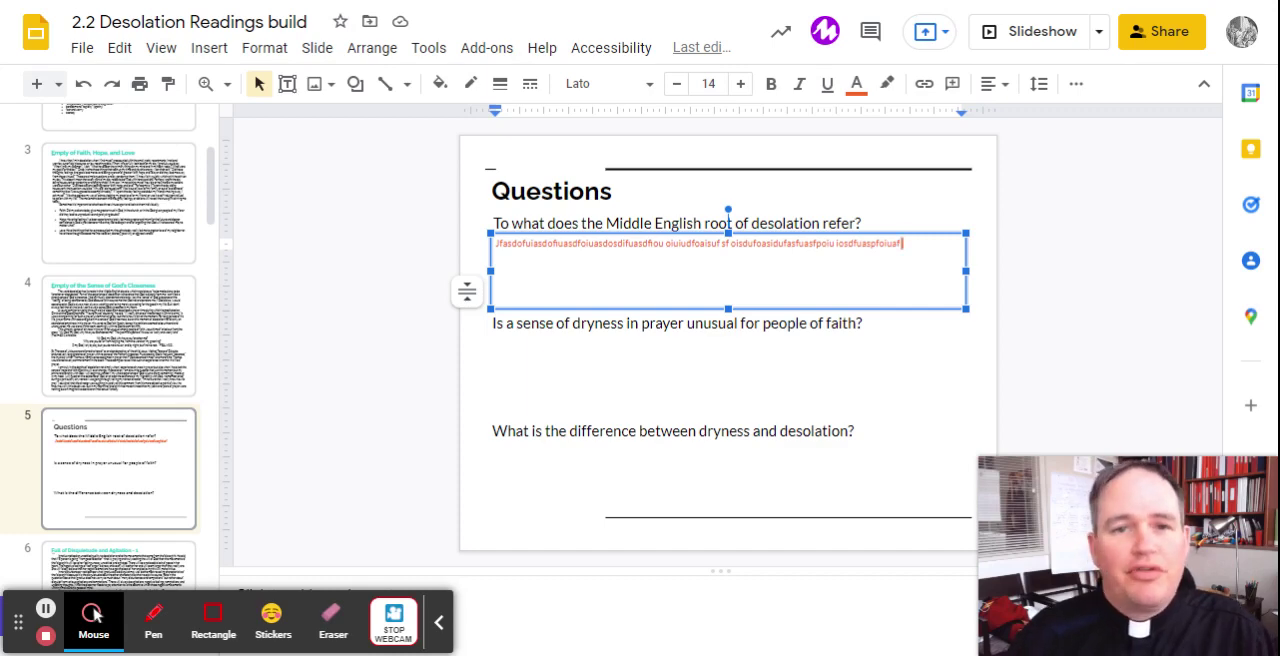
pyautogui.click(550, 364)
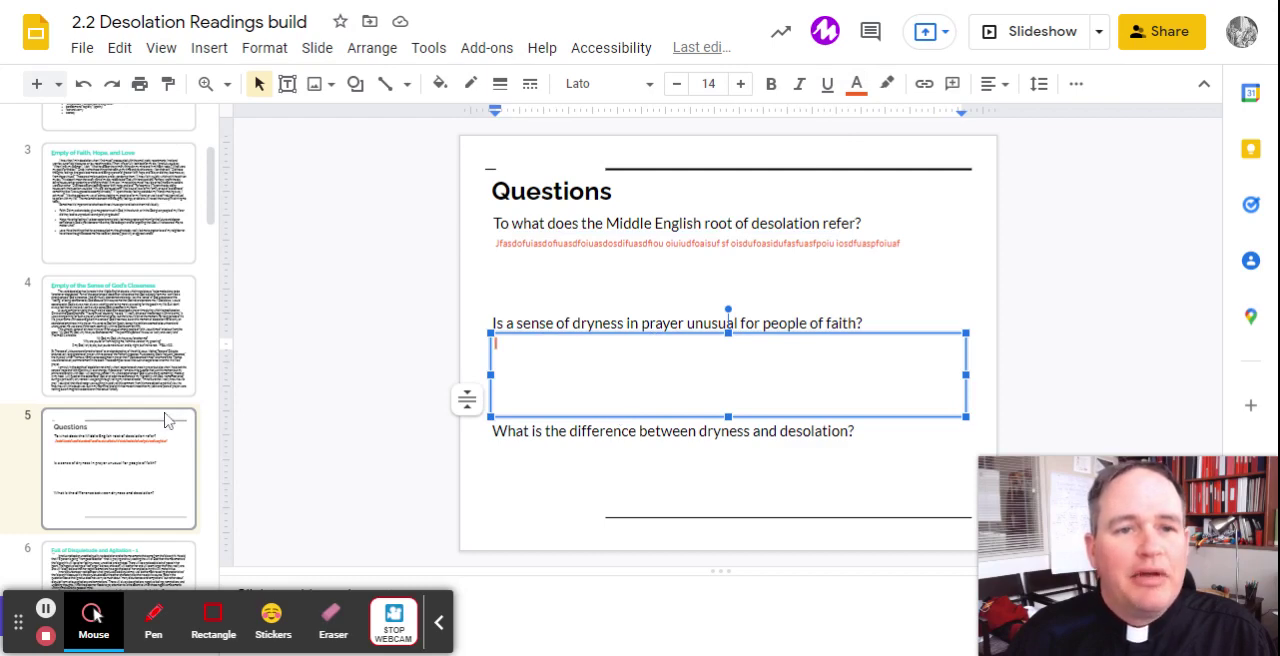
pyautogui.scroll(-4, 168, 420)
pyautogui.scroll(-4, 168, 420)
pyautogui.scroll(-2, 168, 420)
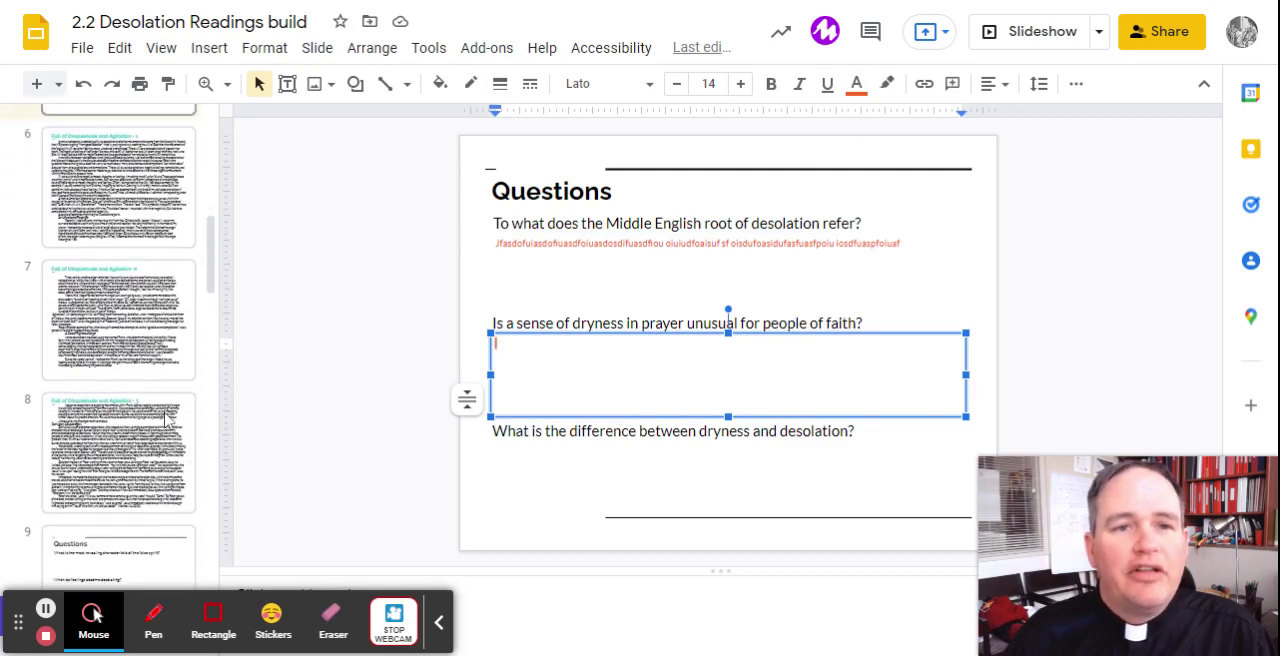
pyautogui.scroll(1, 168, 420)
pyautogui.scroll(1, 150, 395)
pyautogui.scroll(-1, 150, 395)
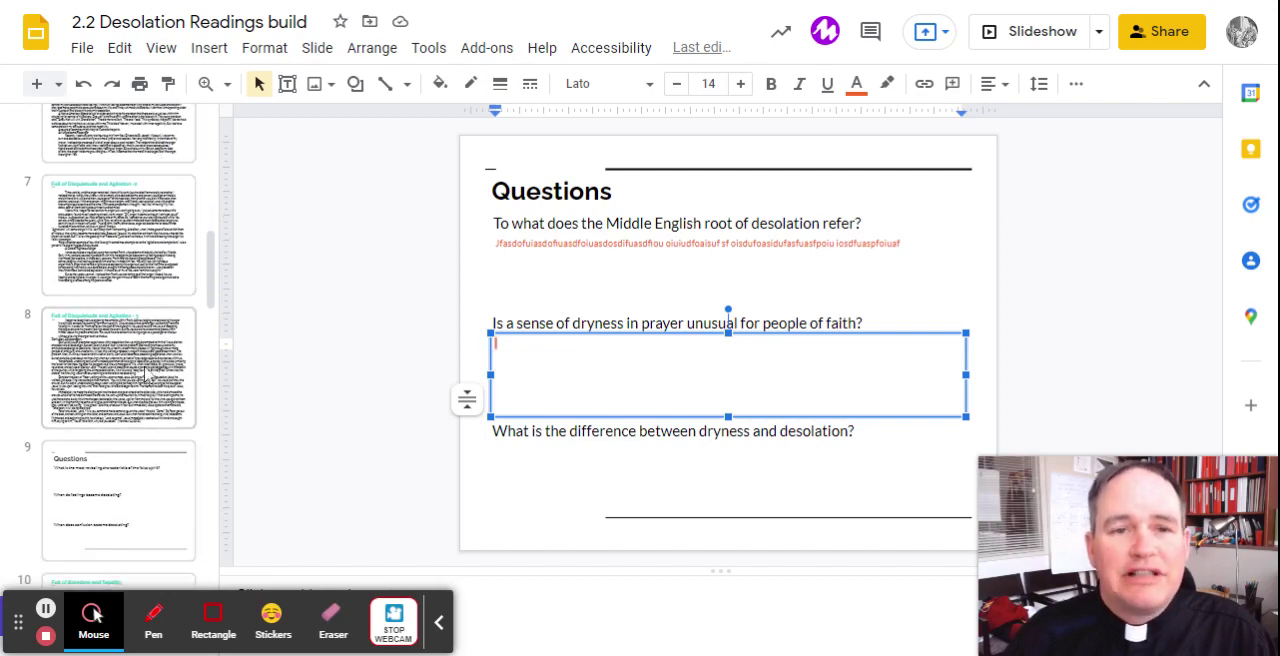
pyautogui.scroll(-2, 150, 300)
pyautogui.scroll(-2, 150, 350)
pyautogui.scroll(-1, 147, 374)
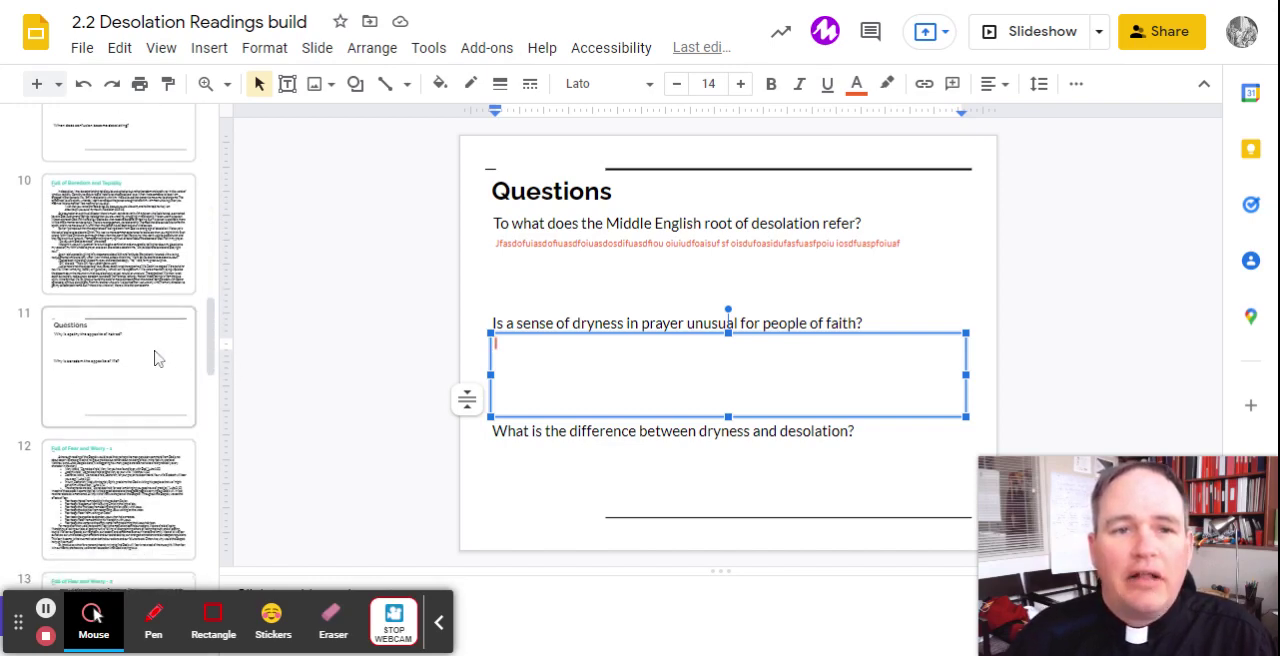
pyautogui.scroll(-2, 164, 362)
pyautogui.scroll(-2, 160, 360)
pyautogui.scroll(-1, 158, 358)
pyautogui.scroll(-1, 158, 358)
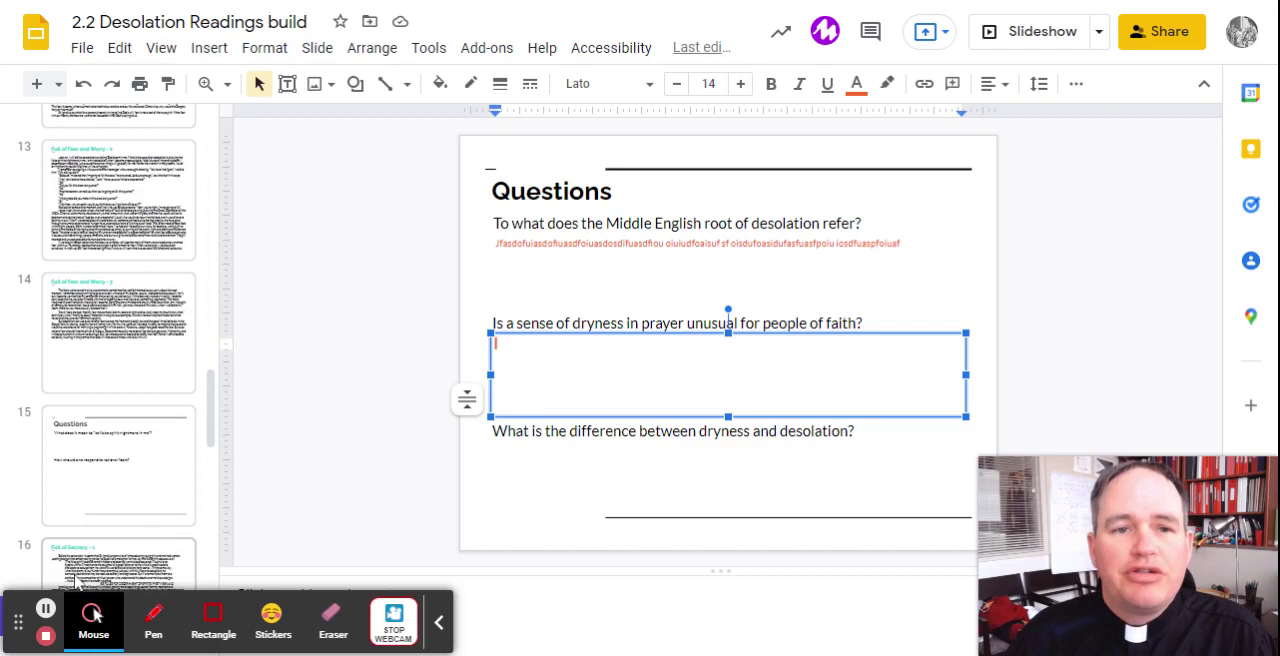